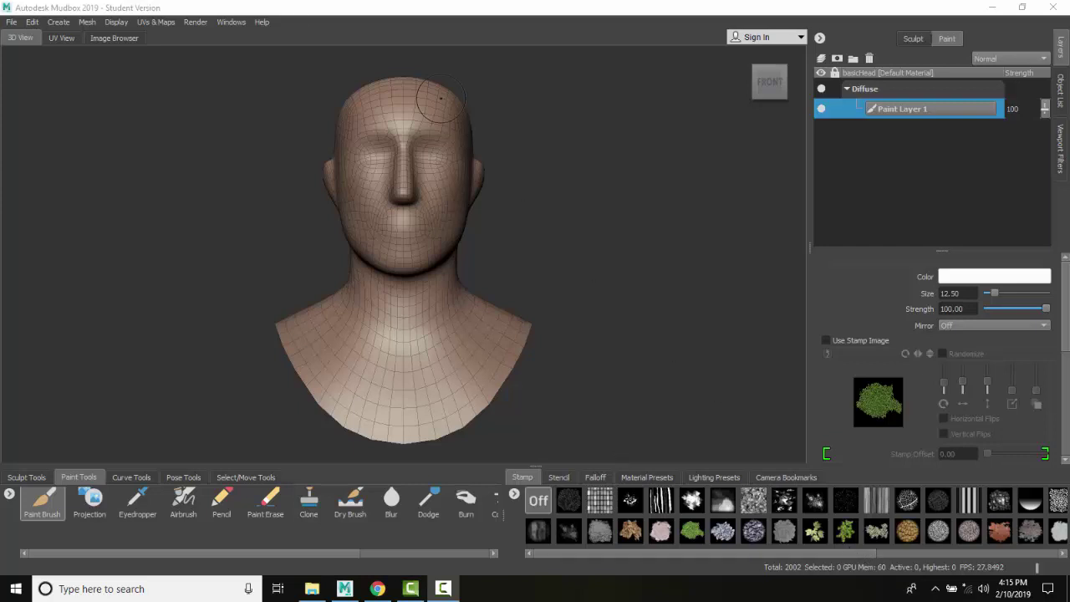
pyautogui.click(148, 23)
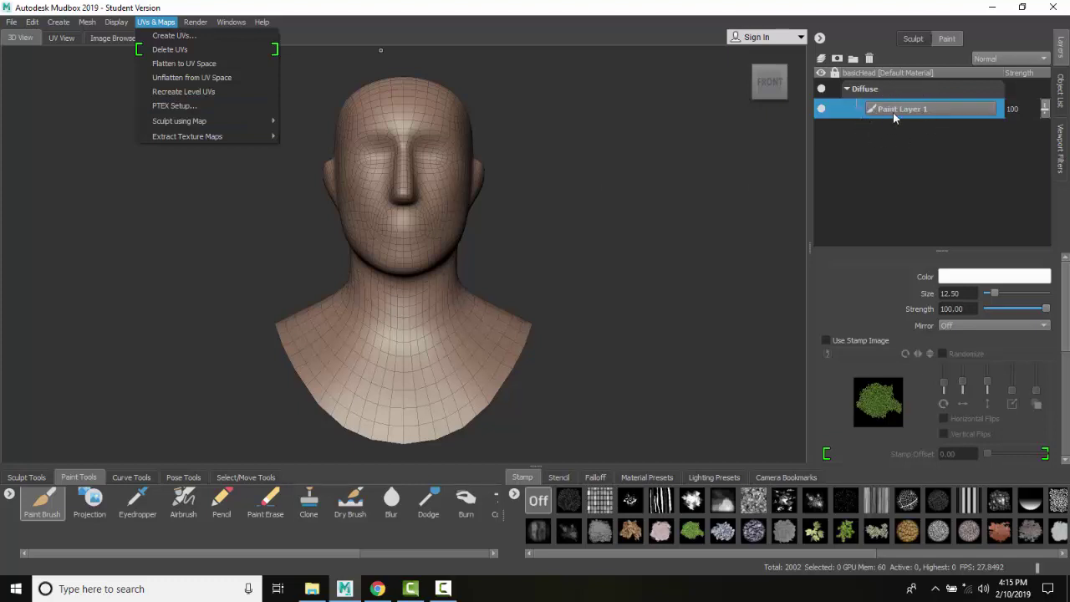
pyautogui.click(193, 105)
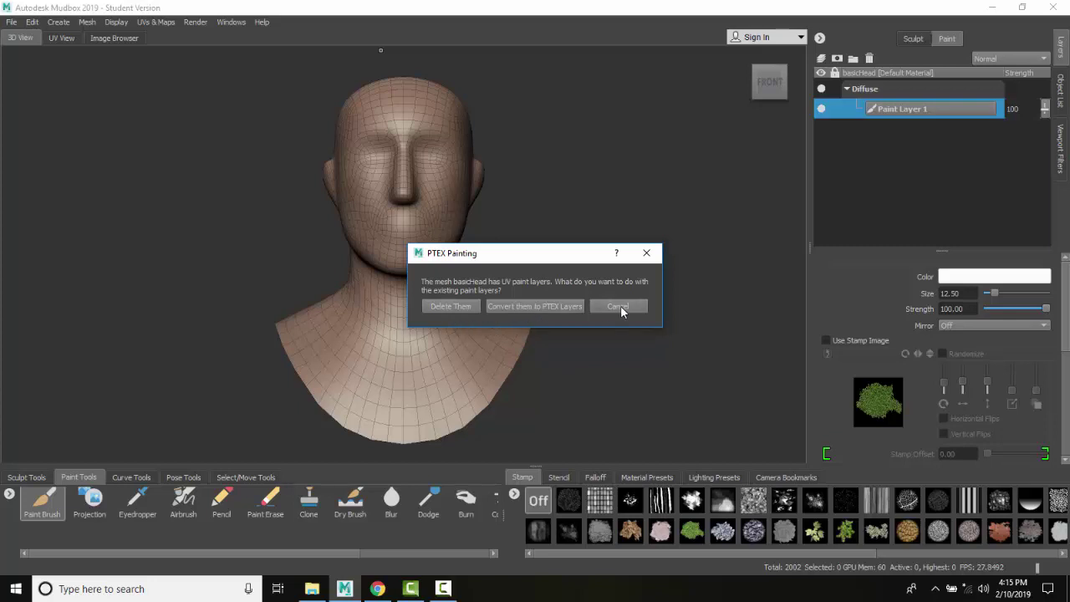
pyautogui.click(454, 307)
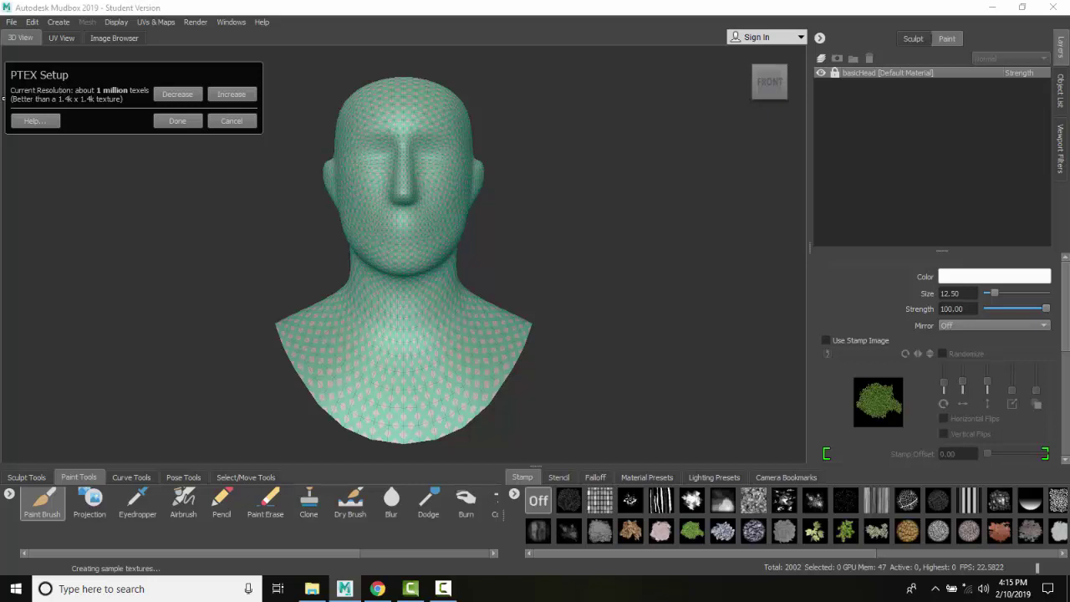
pyautogui.click(235, 121)
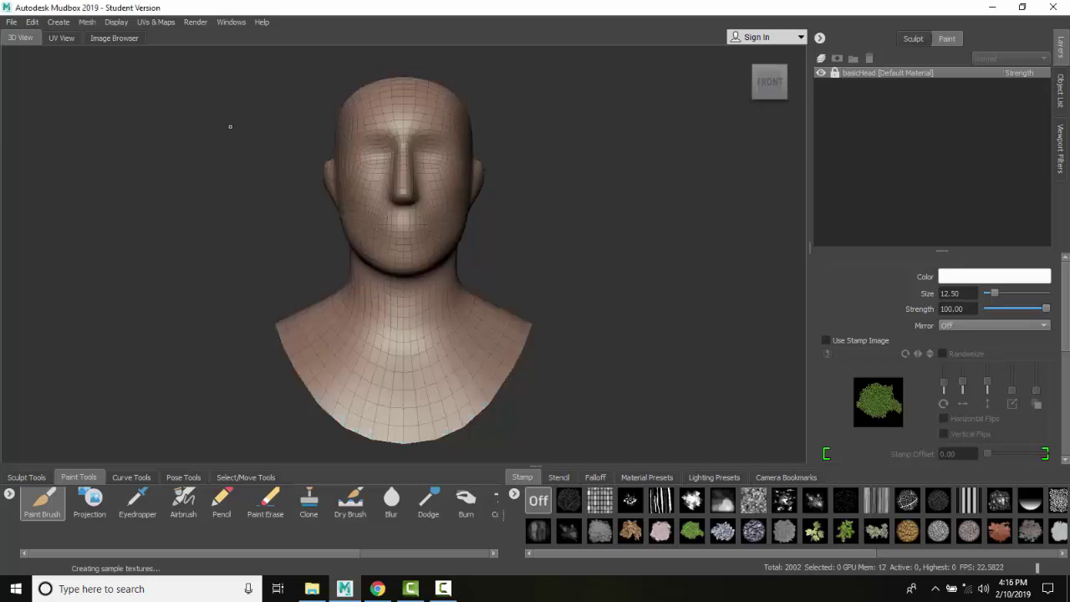
# Start a new scene from the Basic Head starting point without saving the modified scene.
pyautogui.click(10, 22)
pyautogui.click(22, 37)
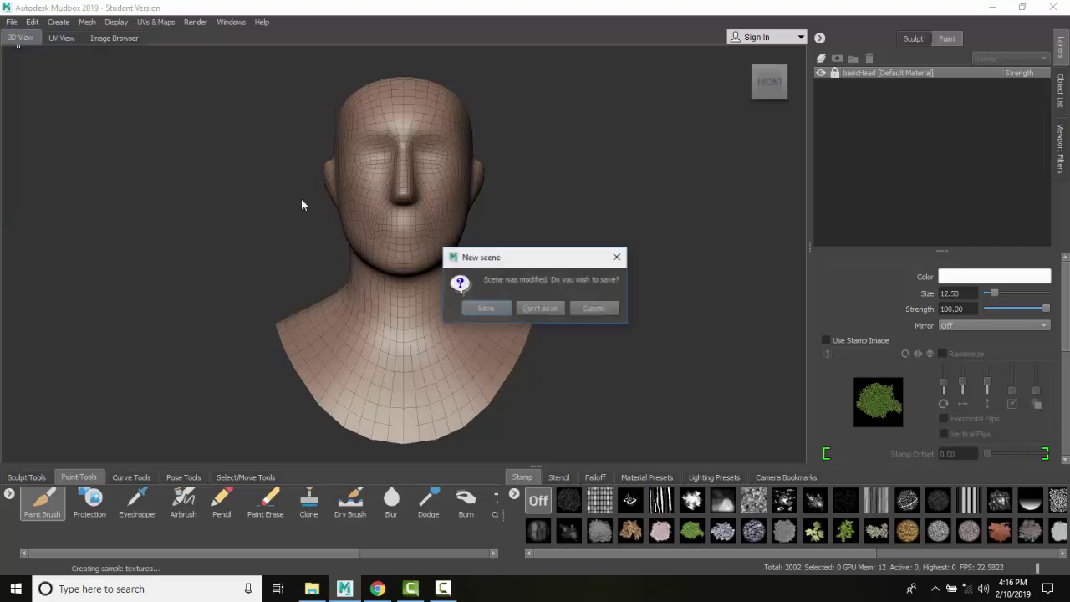
pyautogui.click(541, 308)
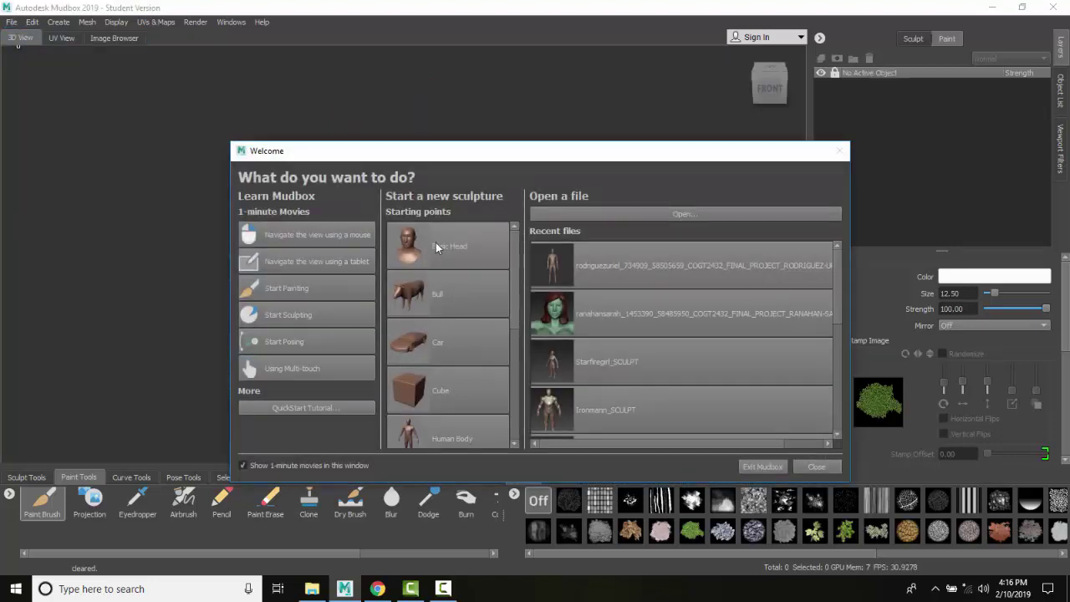
pyautogui.click(435, 243)
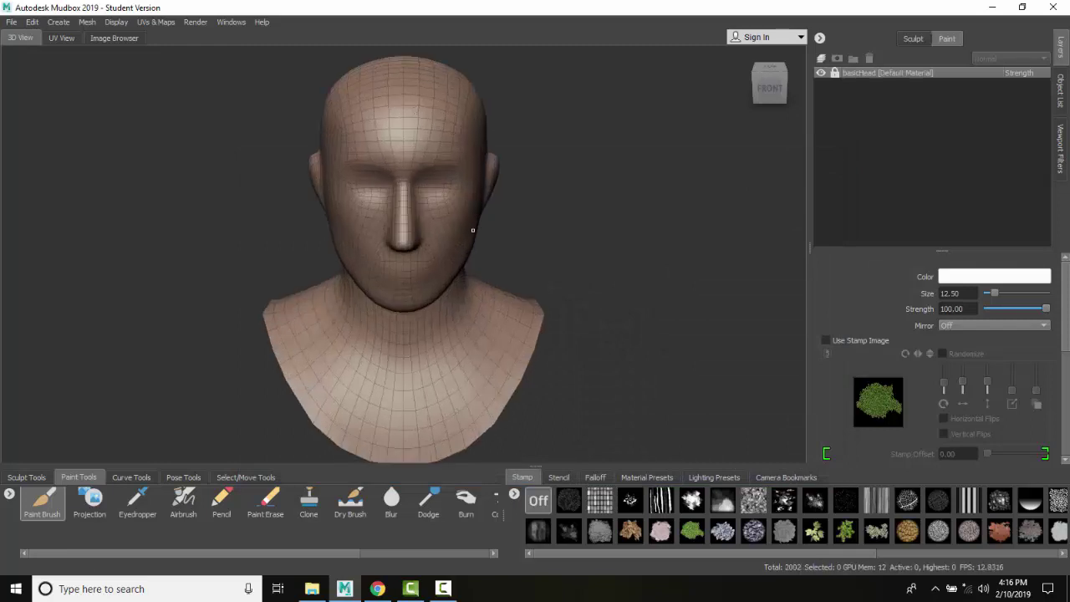
# Open PTEX Setup for the head and examine the checkered resolution preview closely below the nose.
pyautogui.click(152, 23)
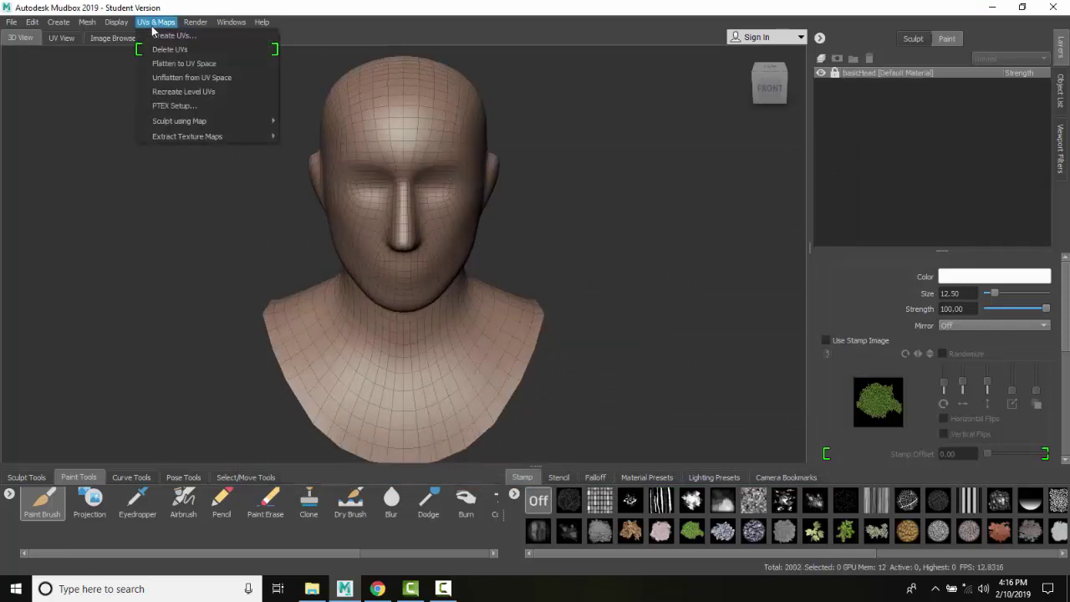
pyautogui.click(175, 107)
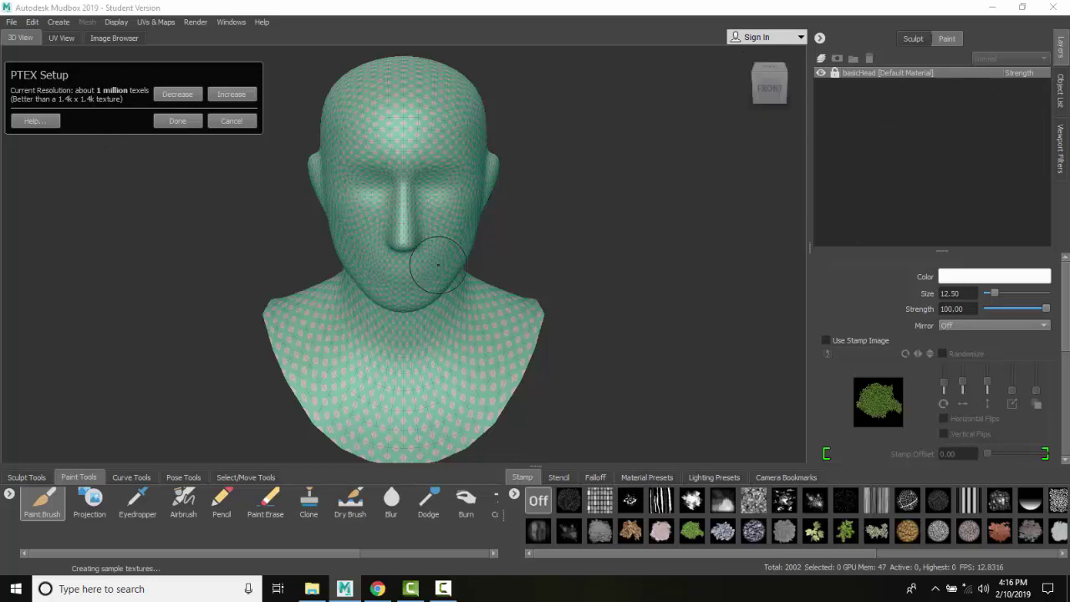
pyautogui.scroll(3, 431, 196)
pyautogui.scroll(5, 430, 181)
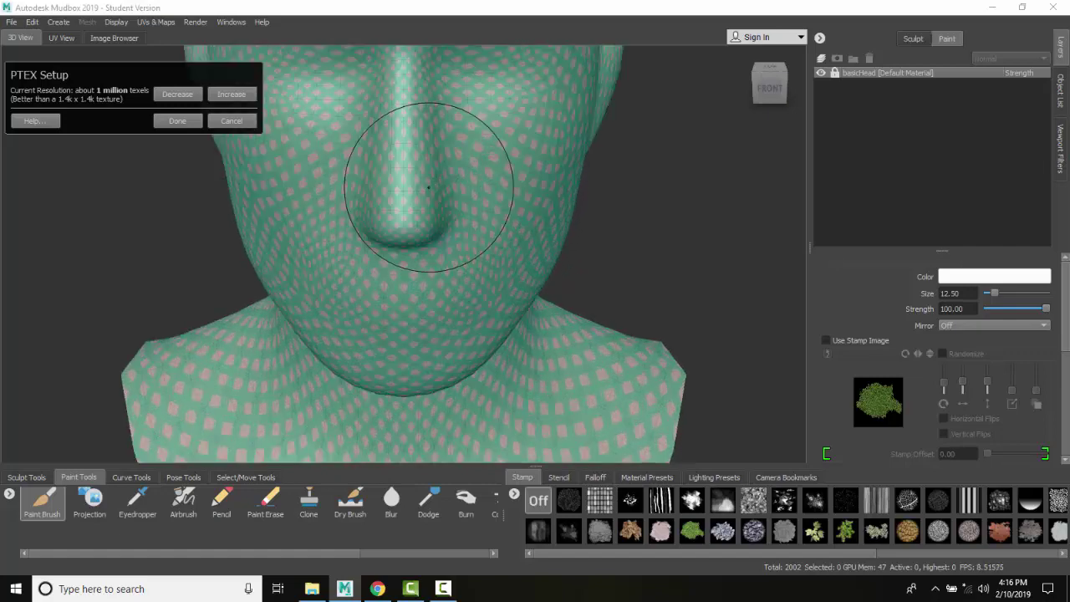
pyautogui.scroll(3, 416, 221)
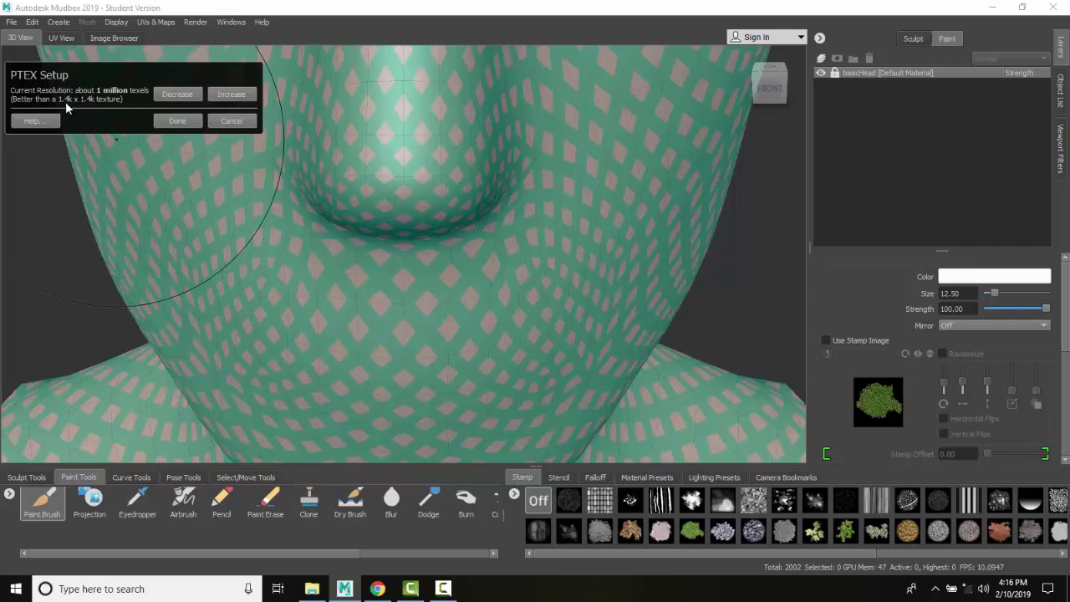
pyautogui.scroll(5, 433, 336)
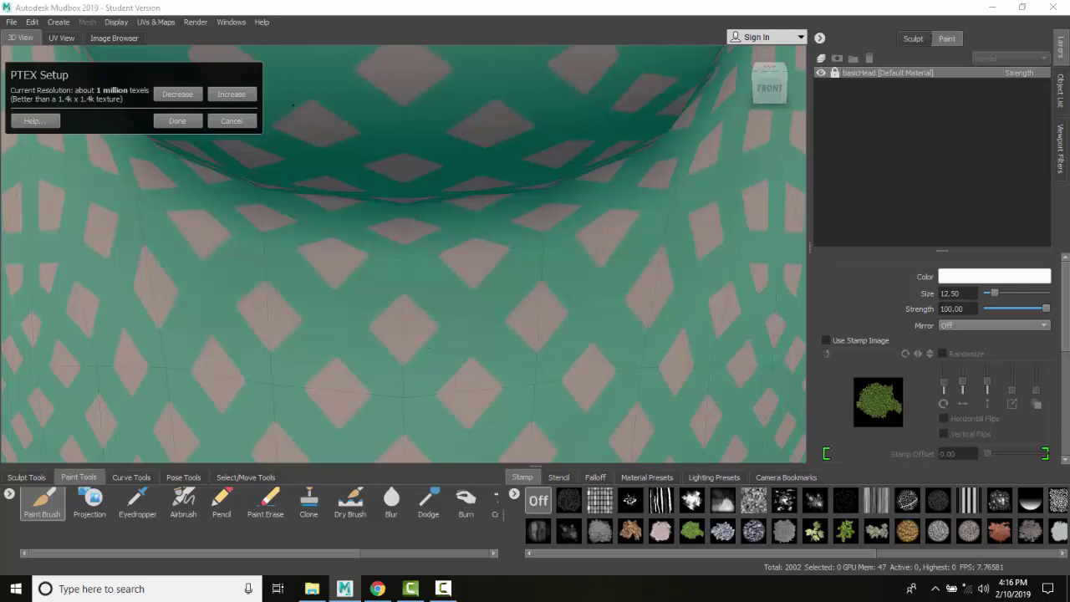
# Try PTEX resolutions of about 31 million texels and about 509 thousand texels on the head.
pyautogui.click(236, 95)
pyautogui.click(234, 95)
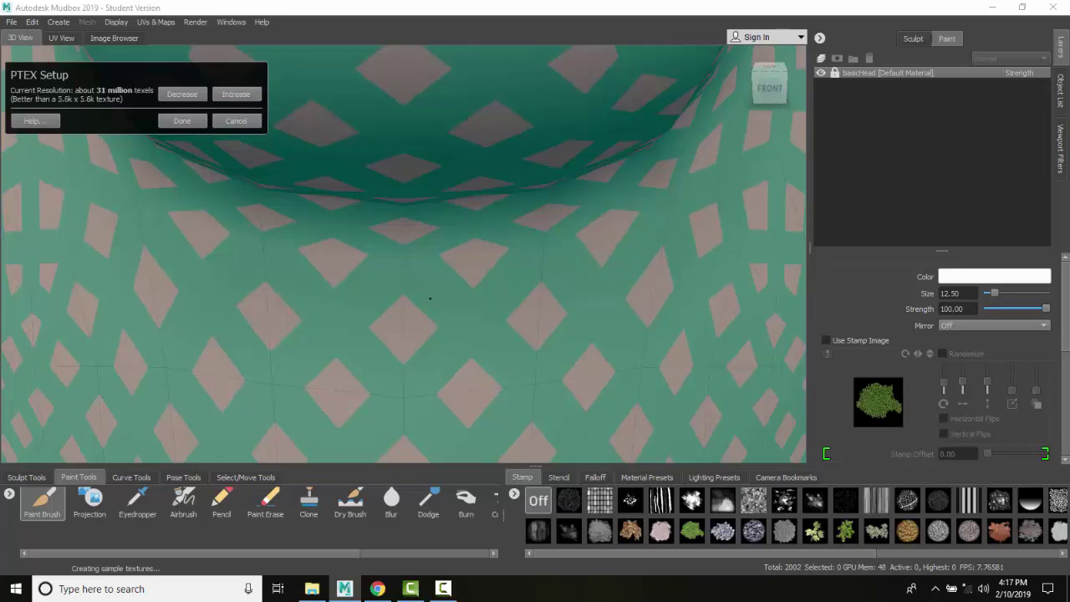
pyautogui.click(184, 96)
pyautogui.click(183, 95)
pyautogui.click(183, 95)
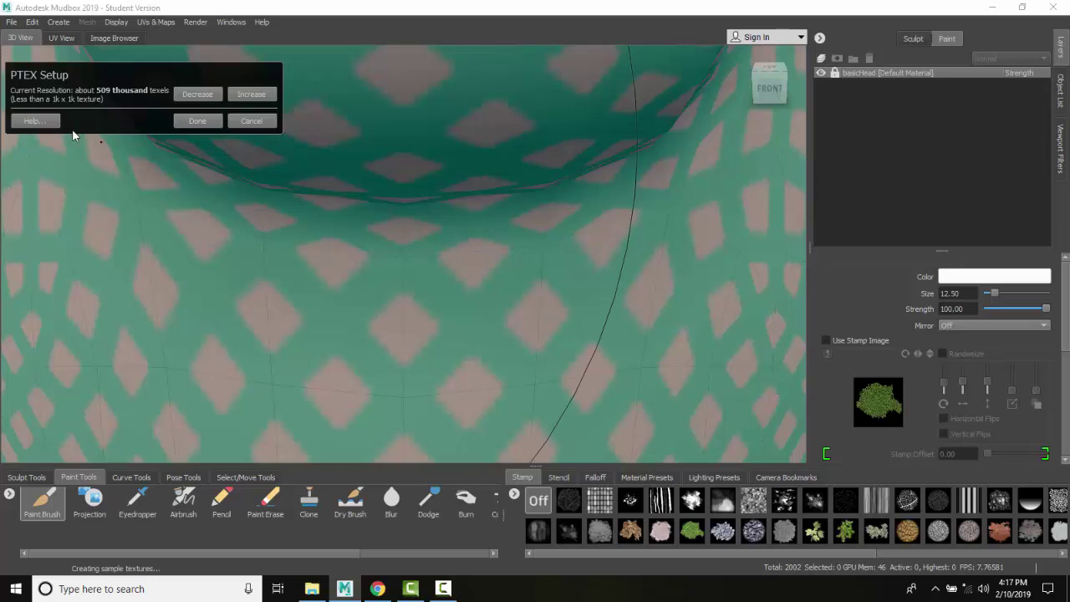
# Raise the PTEX resolution to about 7 million texels and finish preparing the head for PTEX painting.
pyautogui.click(255, 97)
pyautogui.click(255, 97)
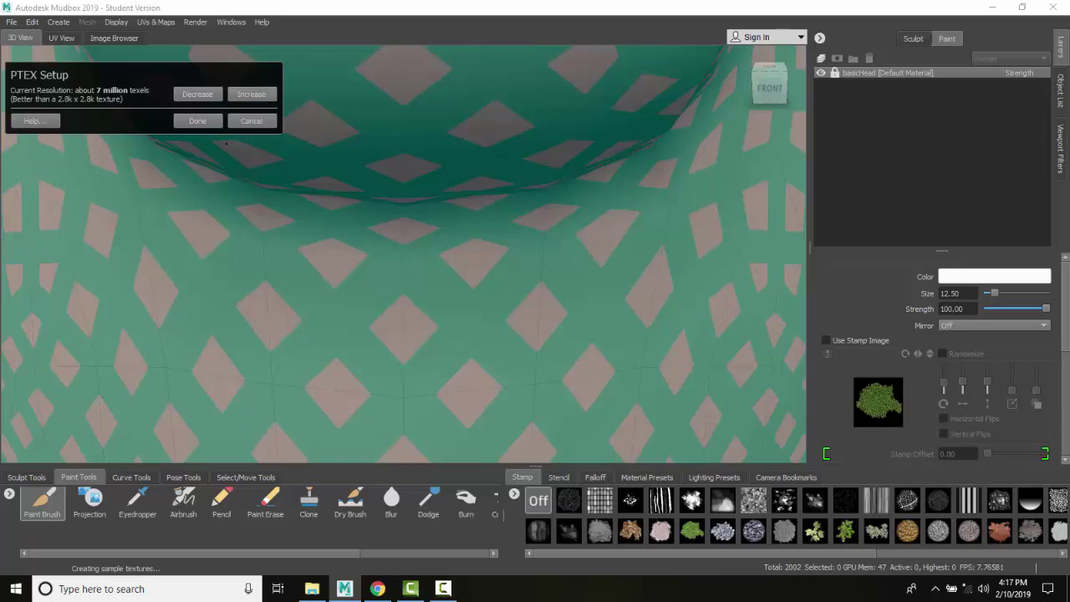
pyautogui.click(206, 120)
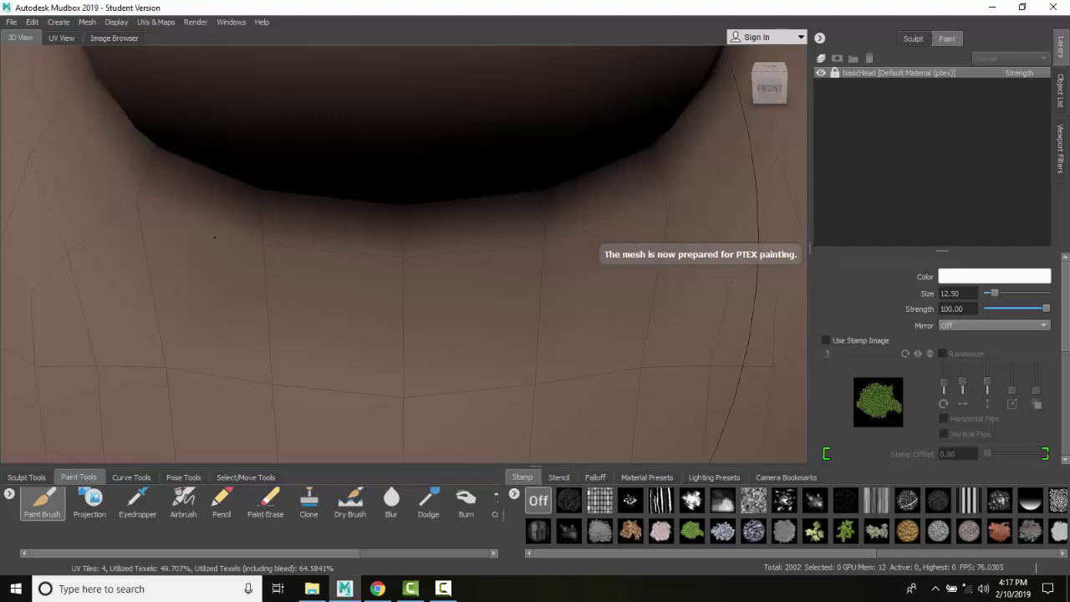
# Set the Paint Brush color to pure red from the preset swatches.
pyautogui.scroll(-5, 287, 240)
pyautogui.scroll(-6, 287, 240)
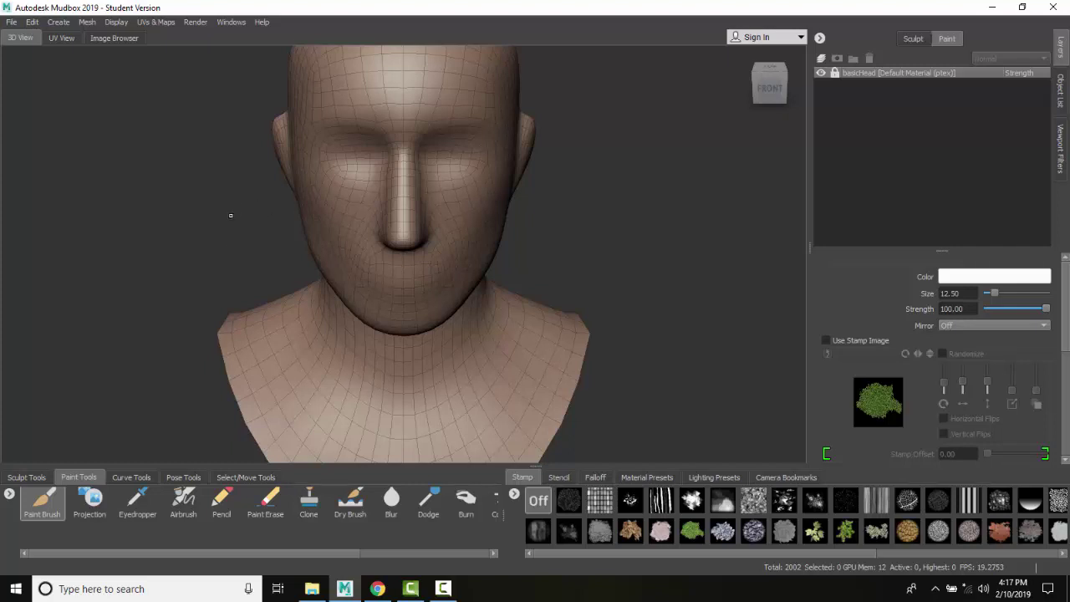
pyautogui.click(973, 277)
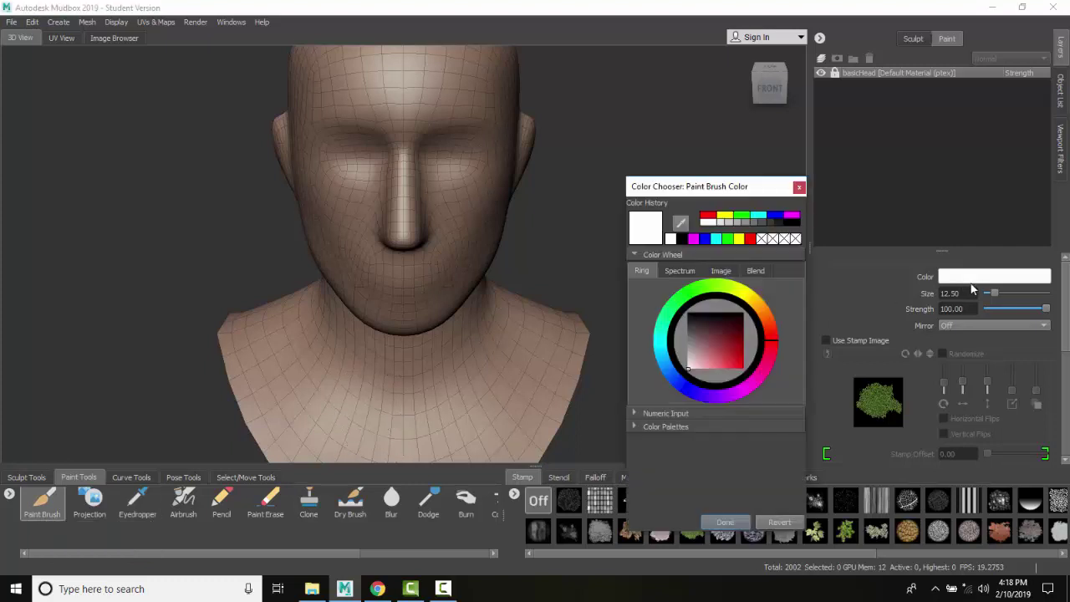
pyautogui.click(708, 217)
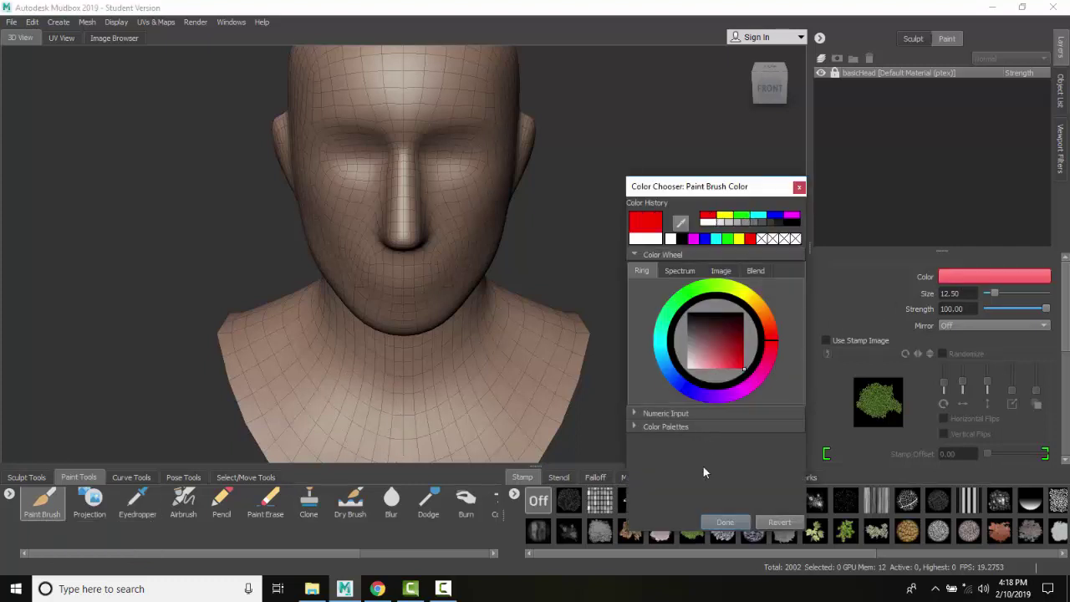
pyautogui.click(716, 522)
# Create Paint Layer 1 as an 8-bit integer RGBA Ptex file in the Diffuse channel and paint red from the neck base across the shoulder.
pyautogui.click(454, 393)
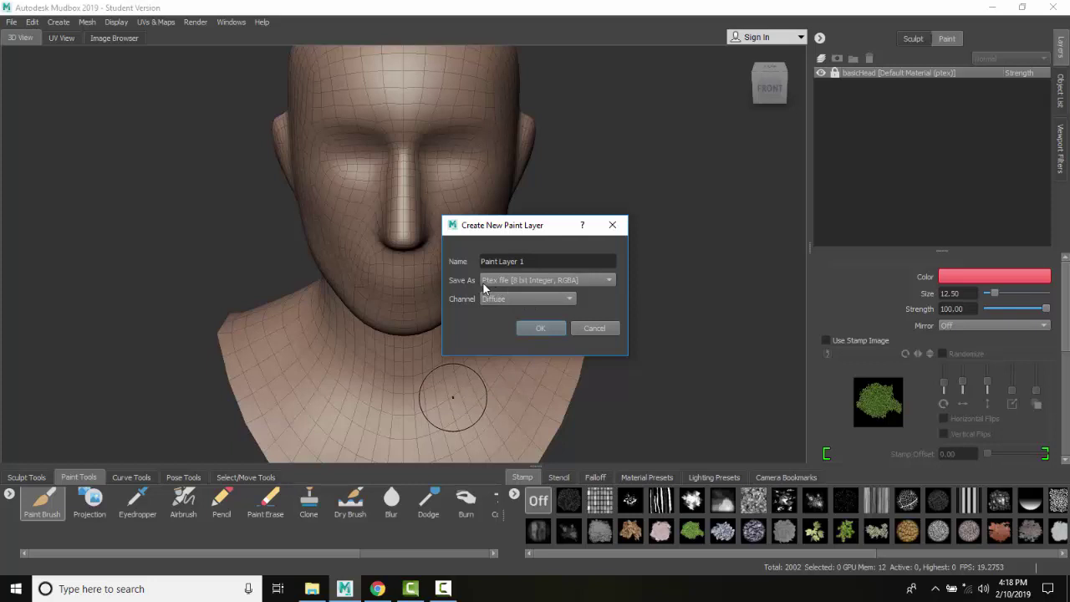
pyautogui.click(548, 334)
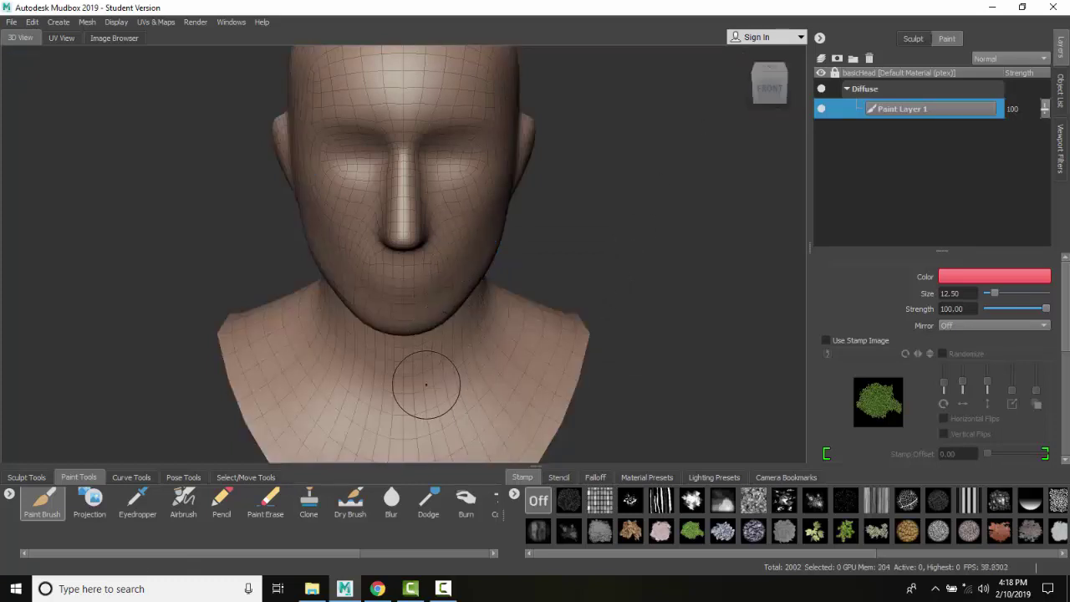
pyautogui.moveTo(423, 382)
pyautogui.mouseDown()
pyautogui.moveTo(433, 372)
pyautogui.moveTo(410, 391)
pyautogui.moveTo(527, 381)
pyautogui.moveTo(480, 359)
pyautogui.moveTo(498, 373)
pyautogui.moveTo(478, 346)
pyautogui.moveTo(462, 351)
pyautogui.mouseUp()
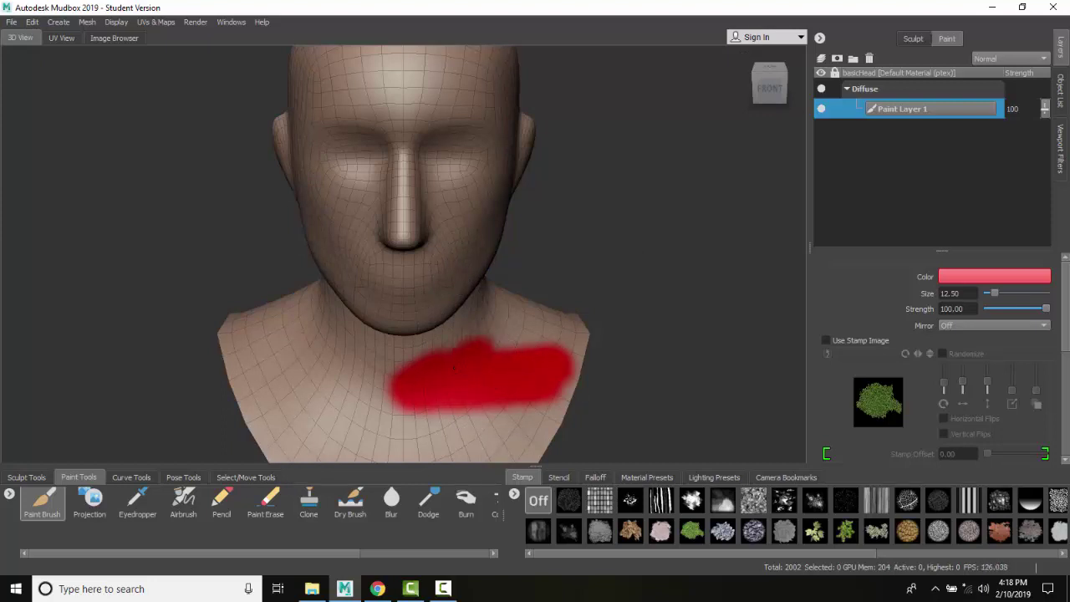